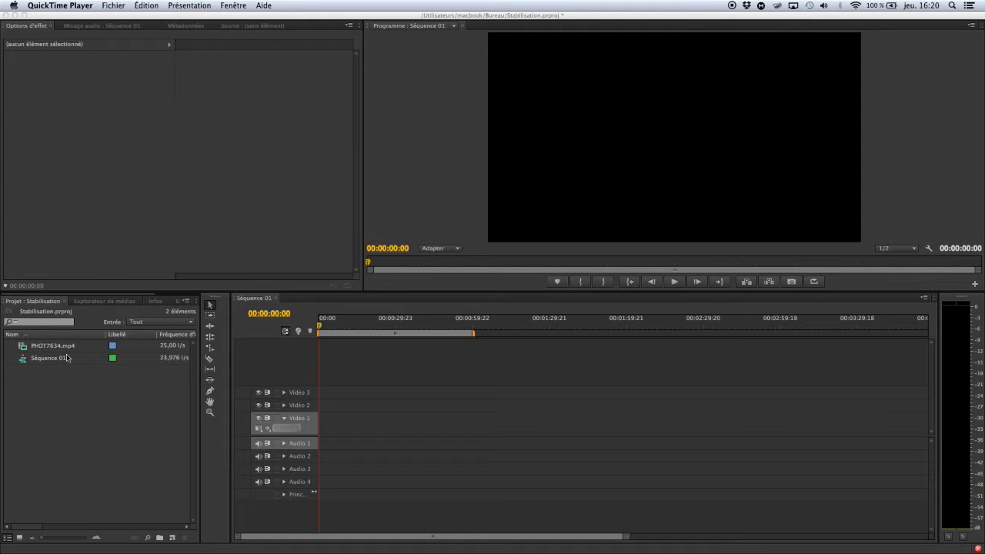
- Place PHOT7634.mp4 at the start of the Vidéo 1 track and change the sequence settings to match the clip
left_click(32, 350)
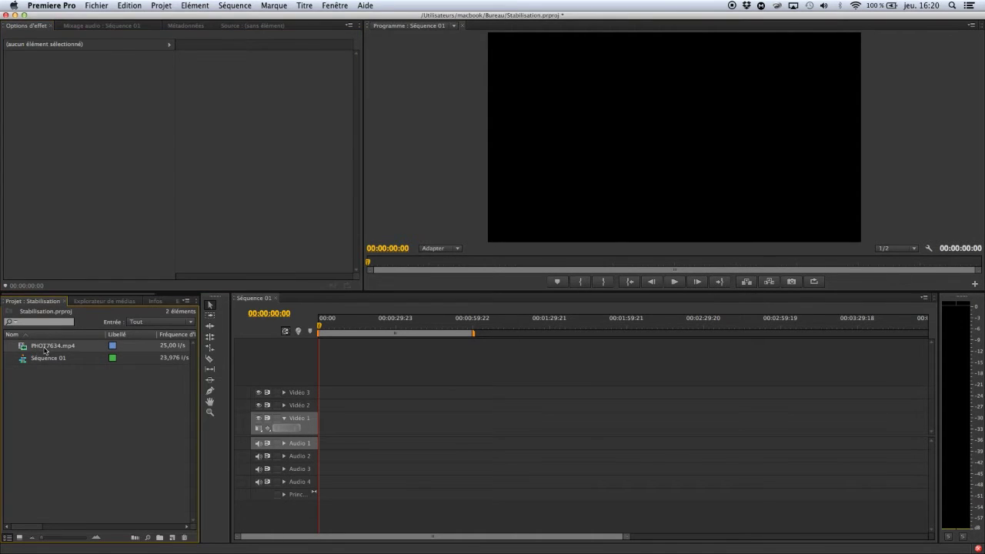
left_click_drag(26, 350, 321, 419)
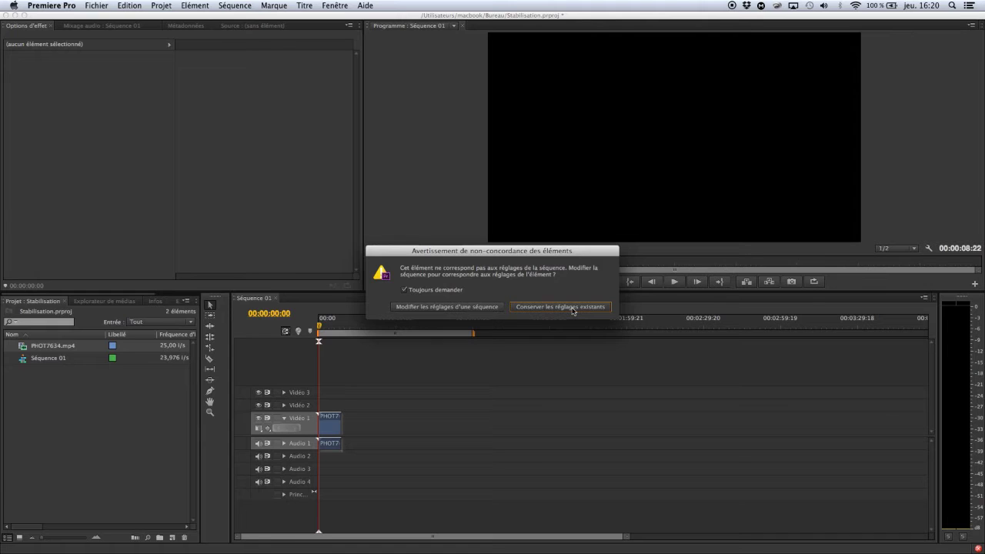
left_click(458, 308)
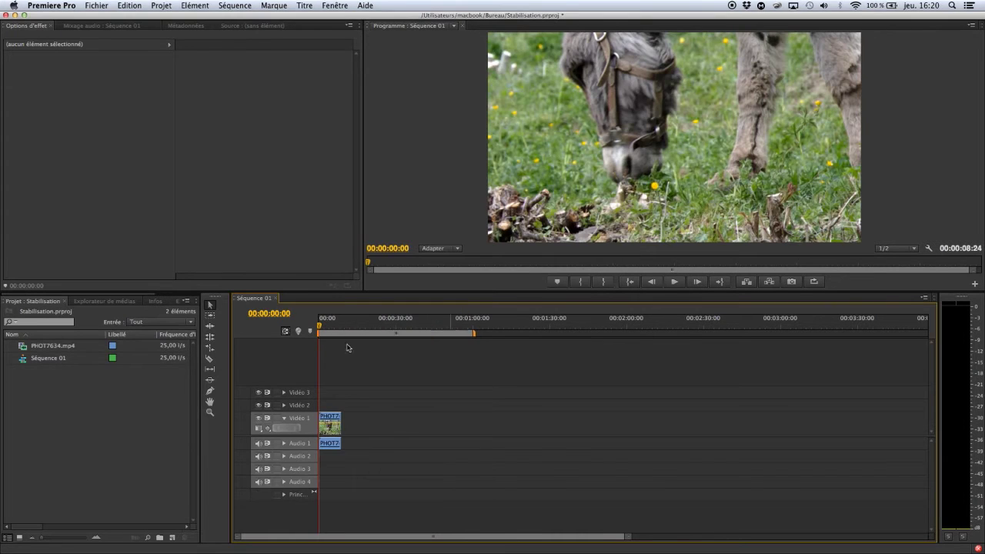
- Play PHOT7634.mp4 in the timeline to examine the camera shake
key("=")
key("=")
key("=")
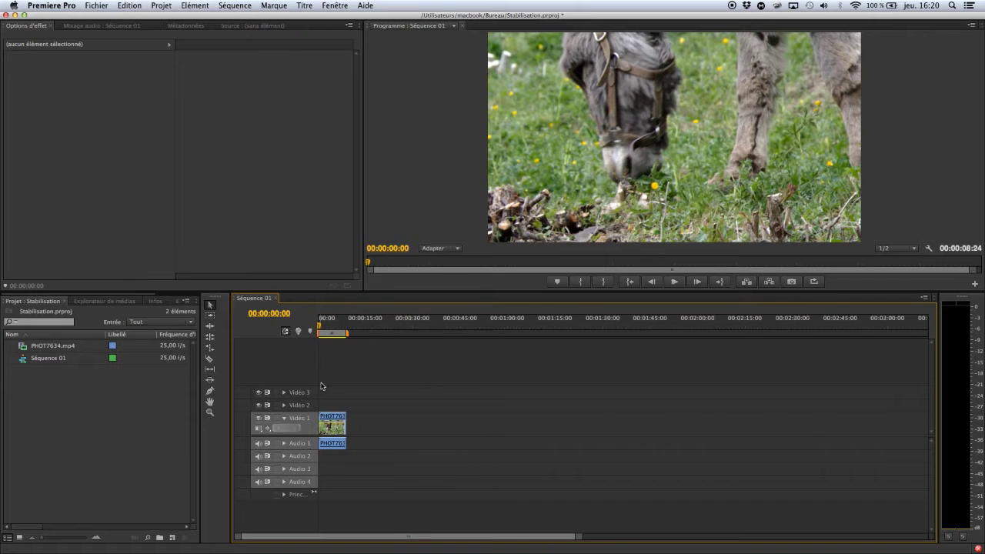
key("space")
key("=")
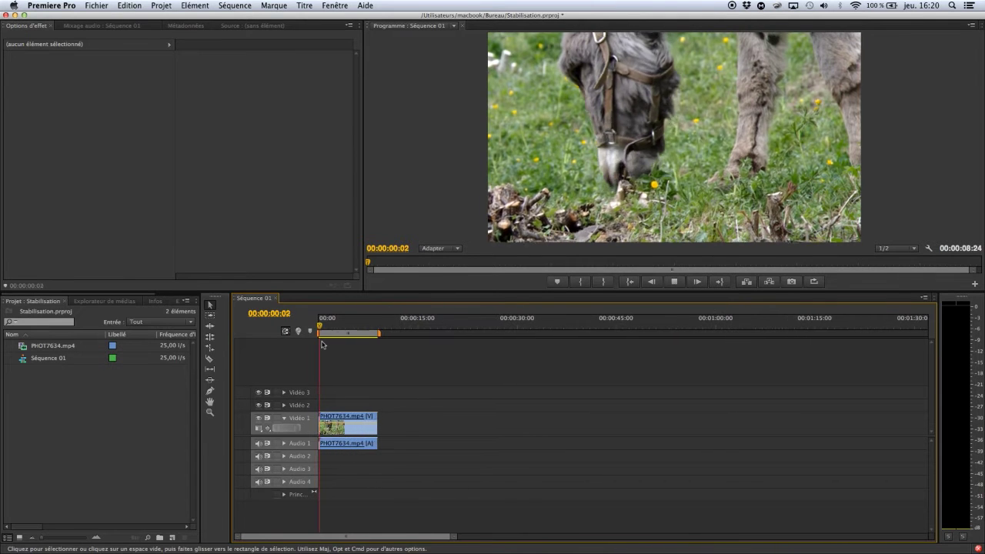
key("=")
key("=")
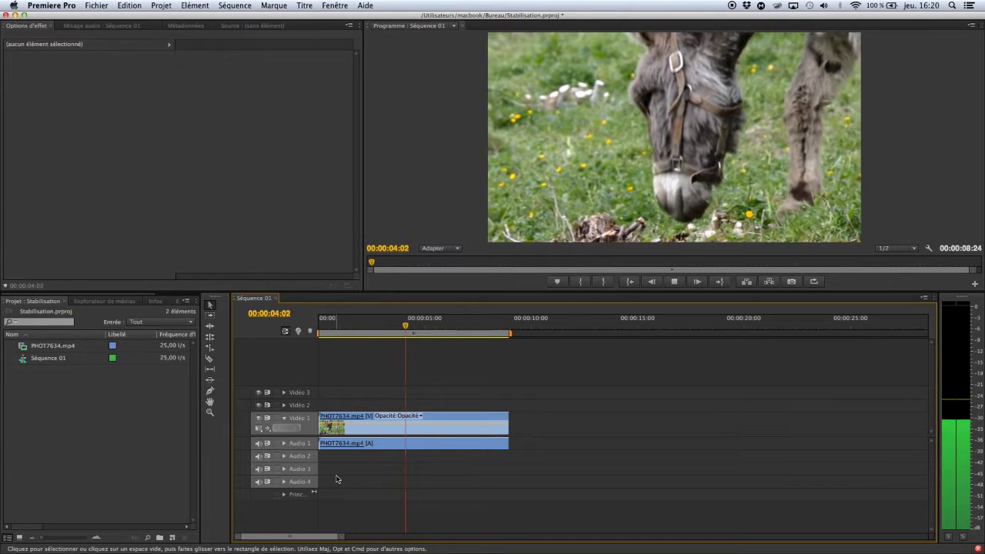
key("space")
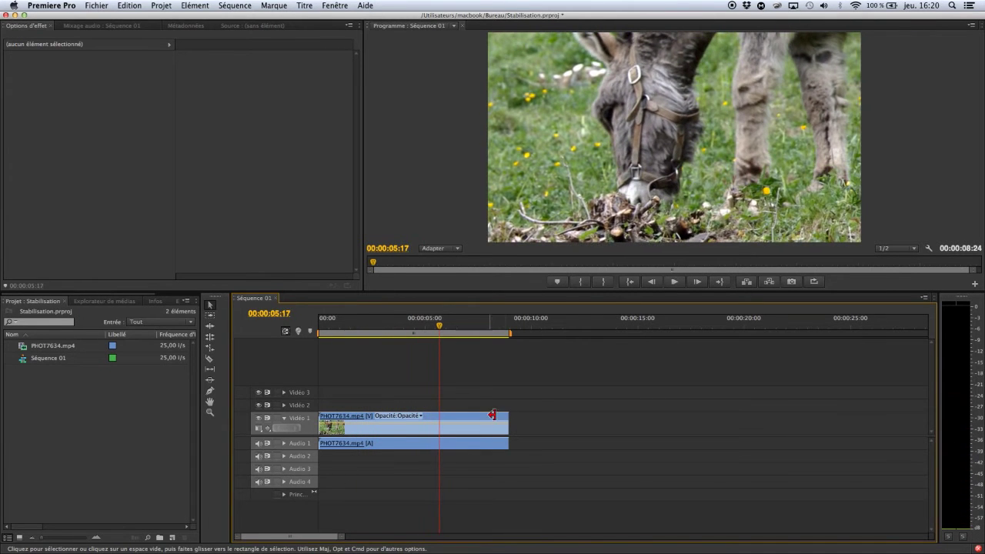
- Trim the end of PHOT7634.mp4 to a duration of about 00:00:04:23 and play it from the start in a loop
left_click_drag(505, 428, 422, 428)
left_click(350, 323)
key("Home")
key("space")
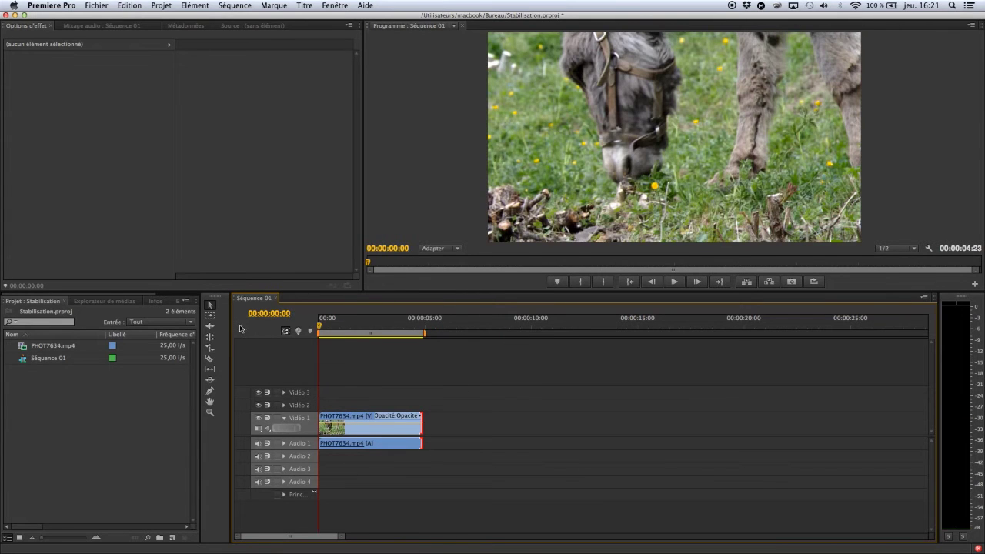
left_click(813, 281)
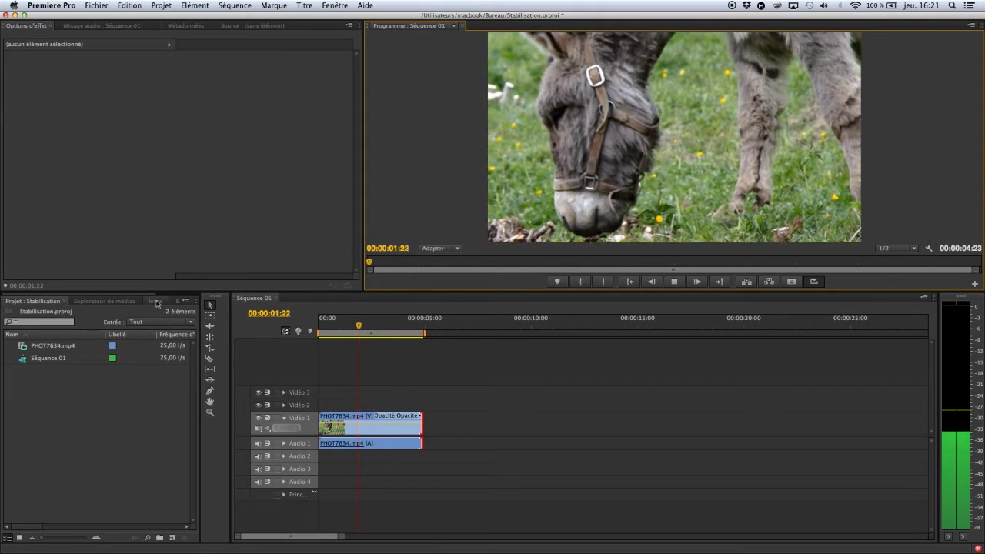
- Search the effects for "stabili" and apply Stabilisation de déformation to the PHOT7634.mp4 clip
left_click(155, 301)
left_click(157, 302)
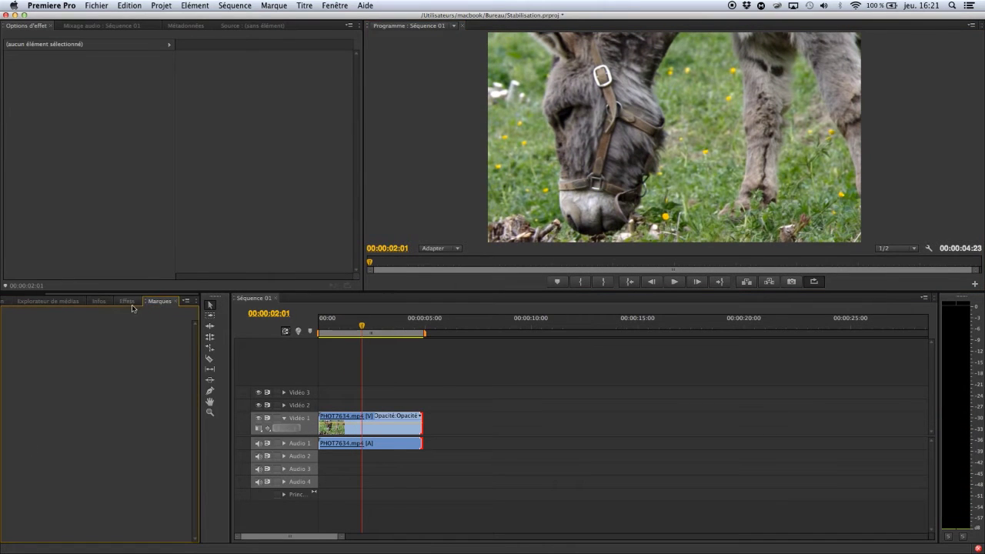
left_click(127, 300)
left_click(71, 315)
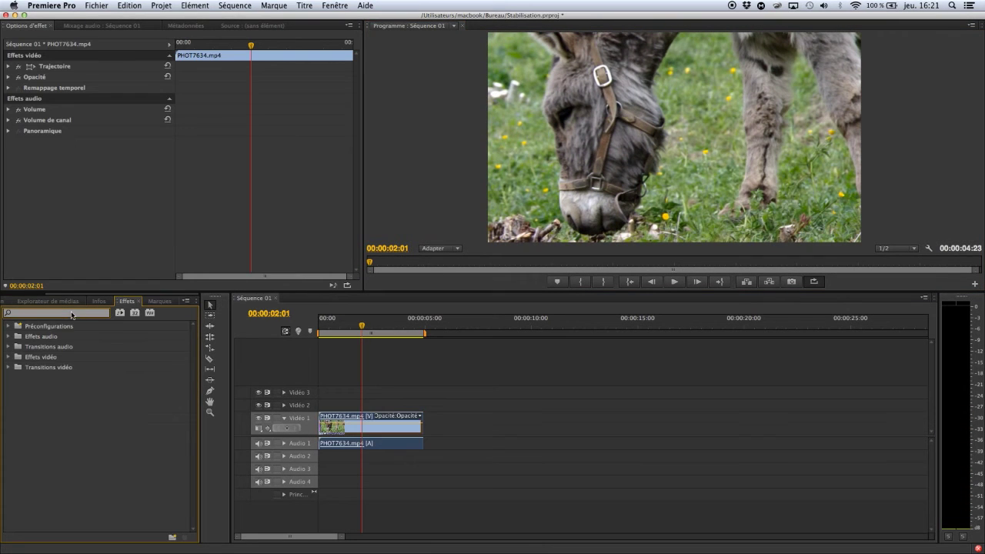
type("stabili")
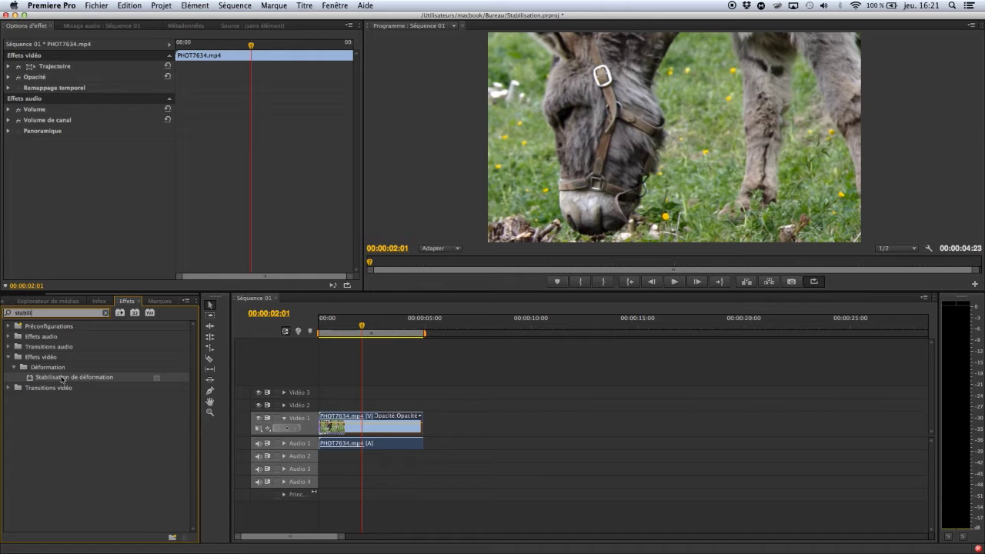
double_click(62, 377)
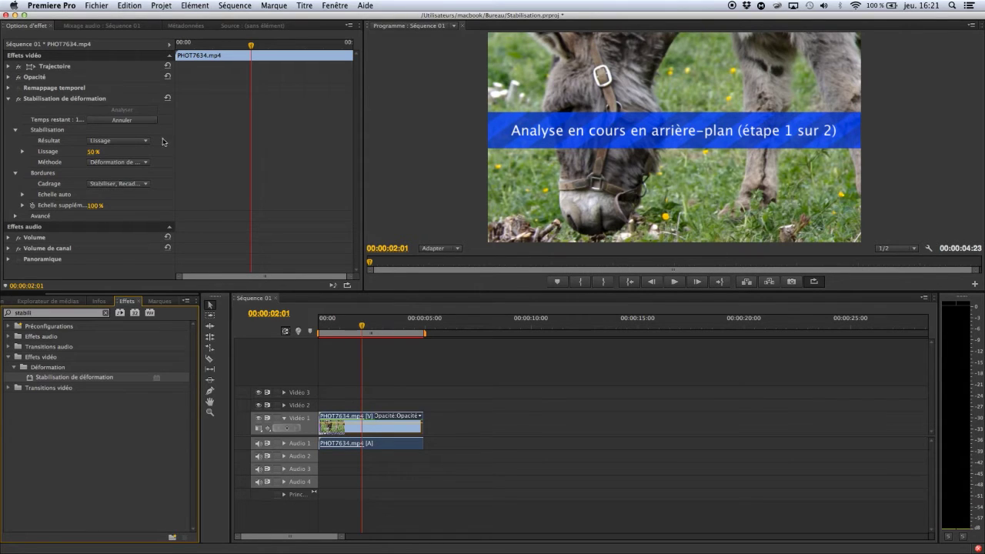
- Set the stabilisation effect's Lissage to 20 % and compare the playback with the effect switched off and on
left_click_drag(176, 143, 217, 152)
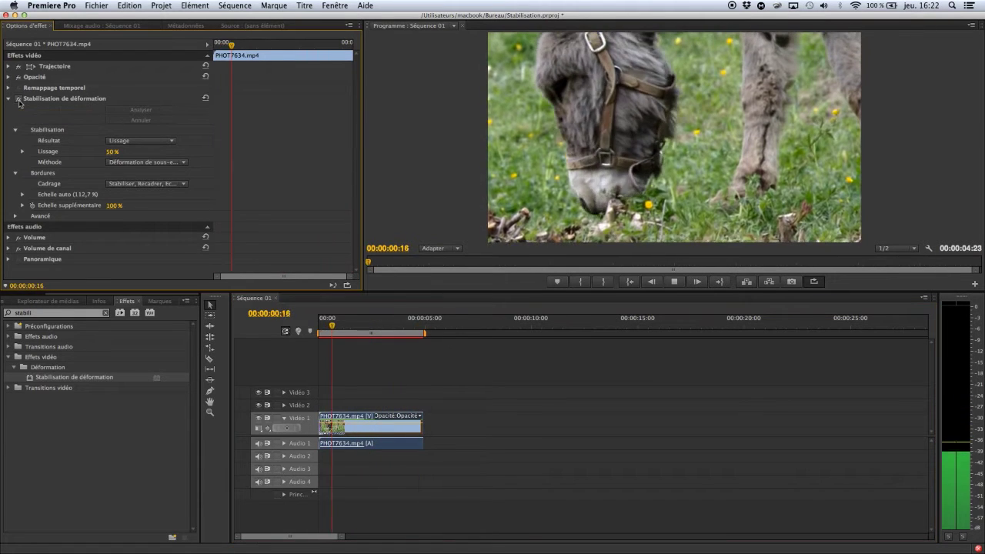
left_click(112, 152)
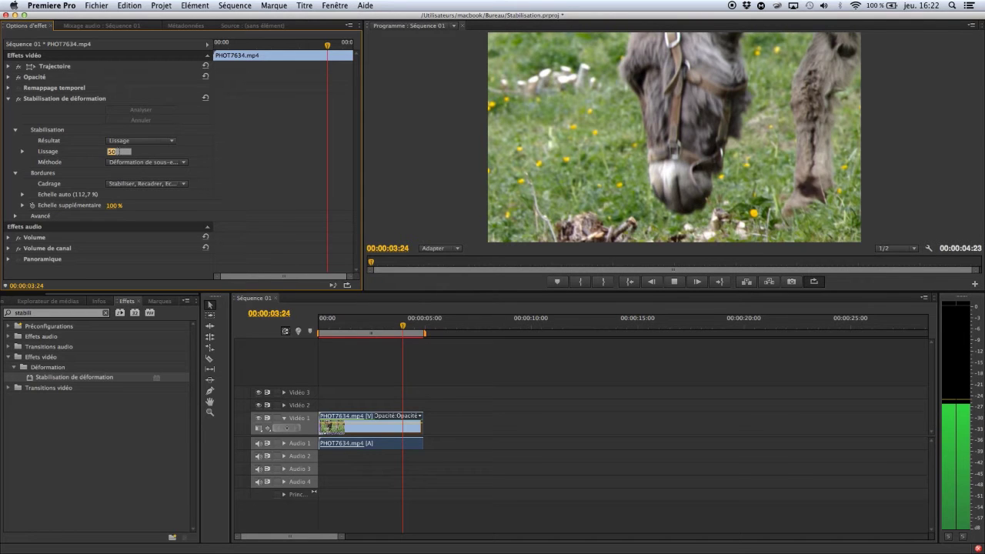
type("20")
key("Return")
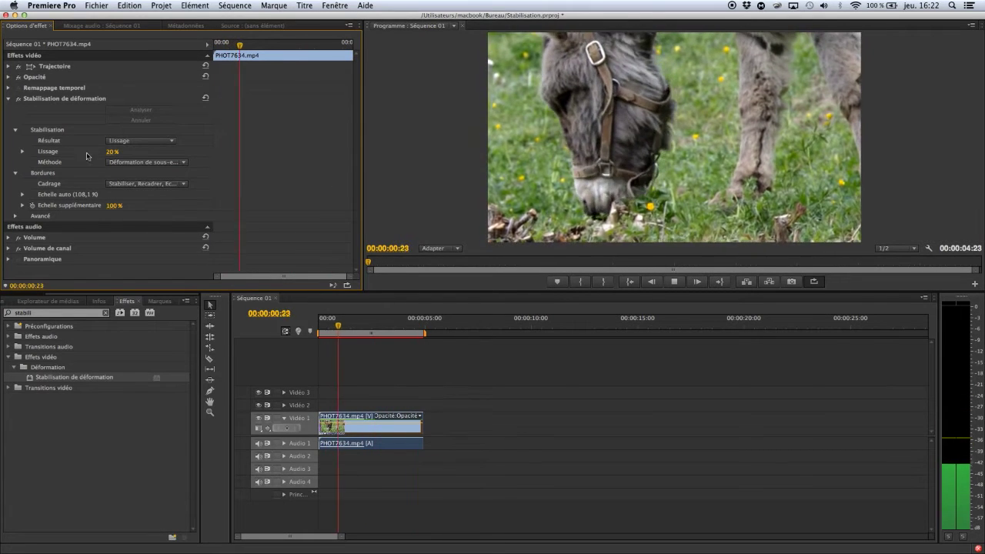
left_click(19, 99)
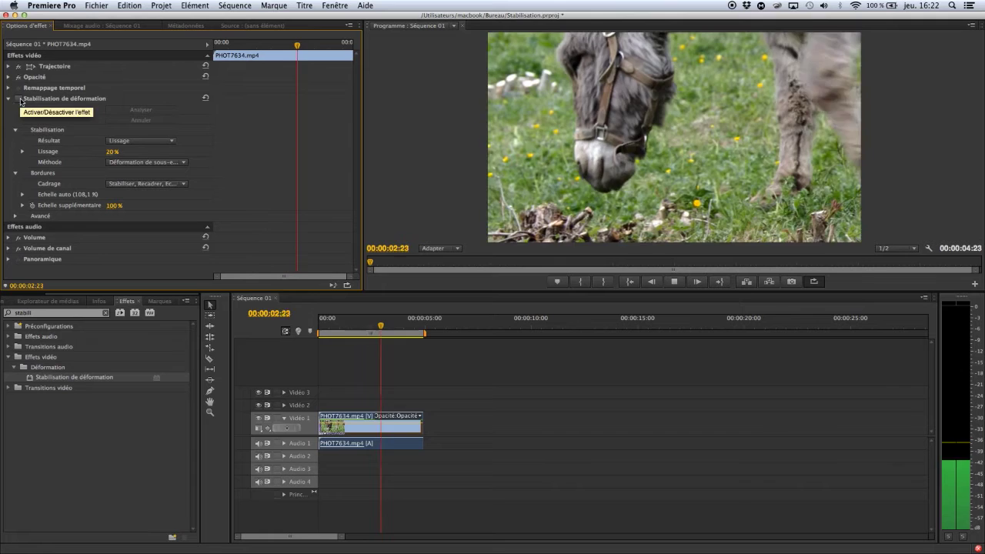
left_click(19, 99)
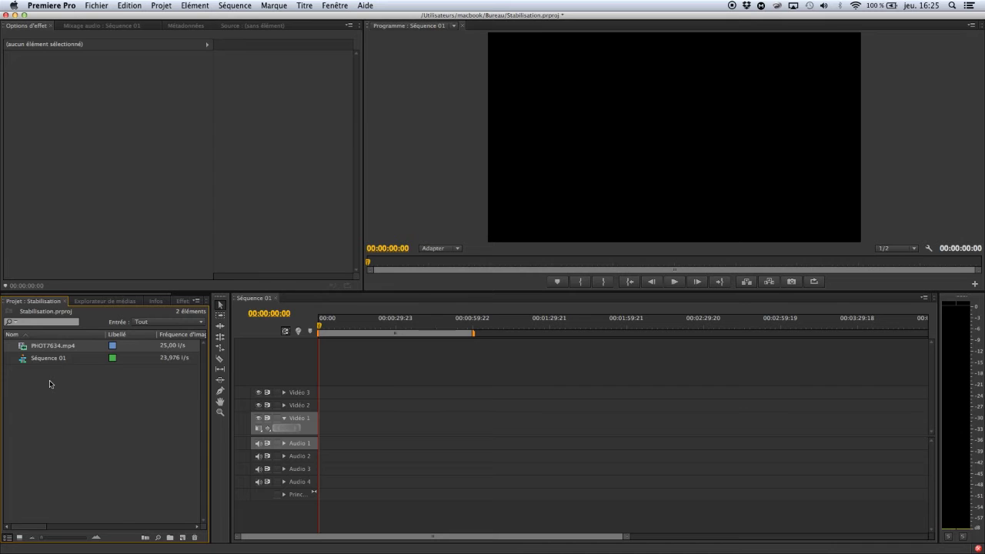
- Place PHOT7634.mp4 at the start of Vidéo 1 in the empty Séquence 01, keeping the existing sequence settings
left_click(219, 349)
left_click_drag(219, 349, 327, 422)
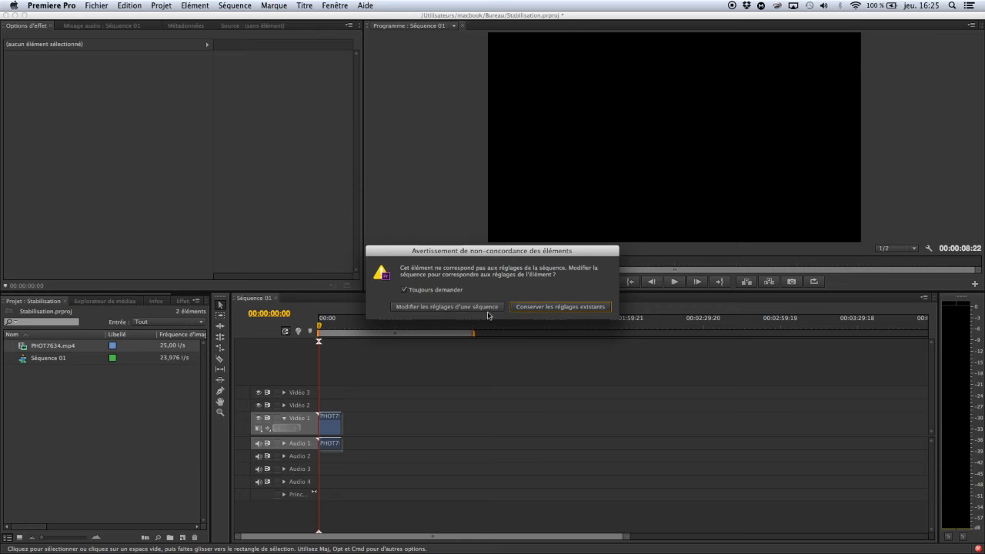
left_click(540, 308)
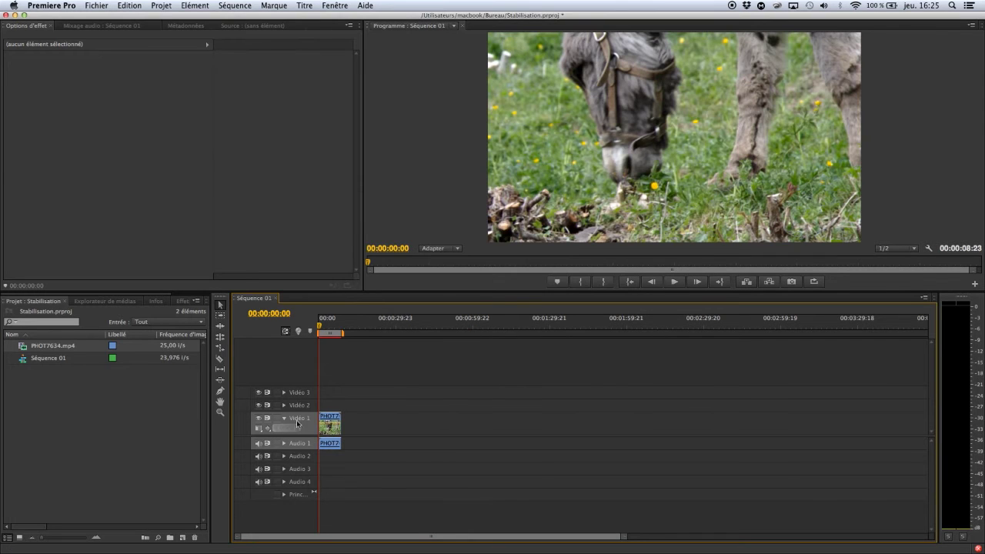
- Shorten the PHOT7634.mp4 clip to about 00:00:03:04 from its end and preview it with loop playback enabled
left_click_drag(624, 536, 322, 537)
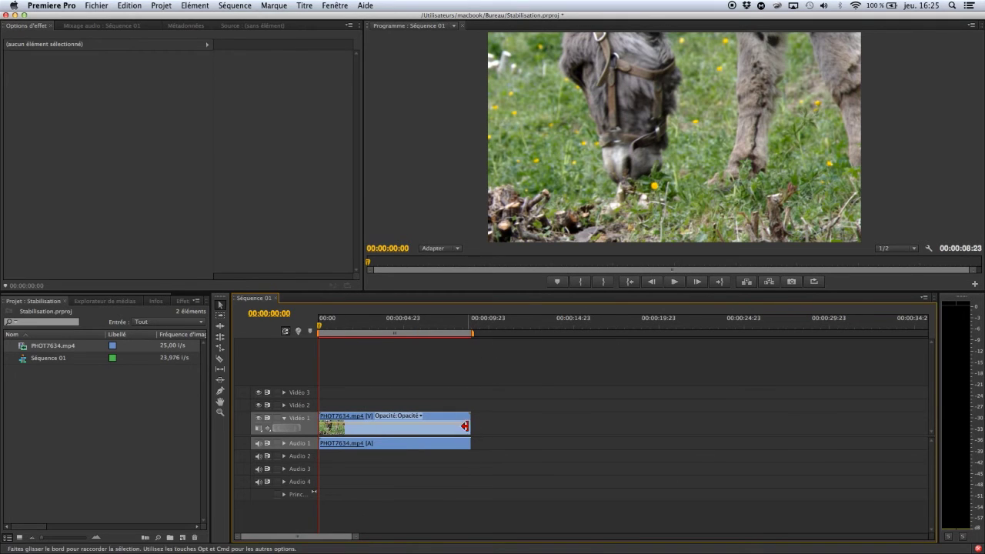
left_click_drag(464, 427, 371, 427)
left_click(813, 281)
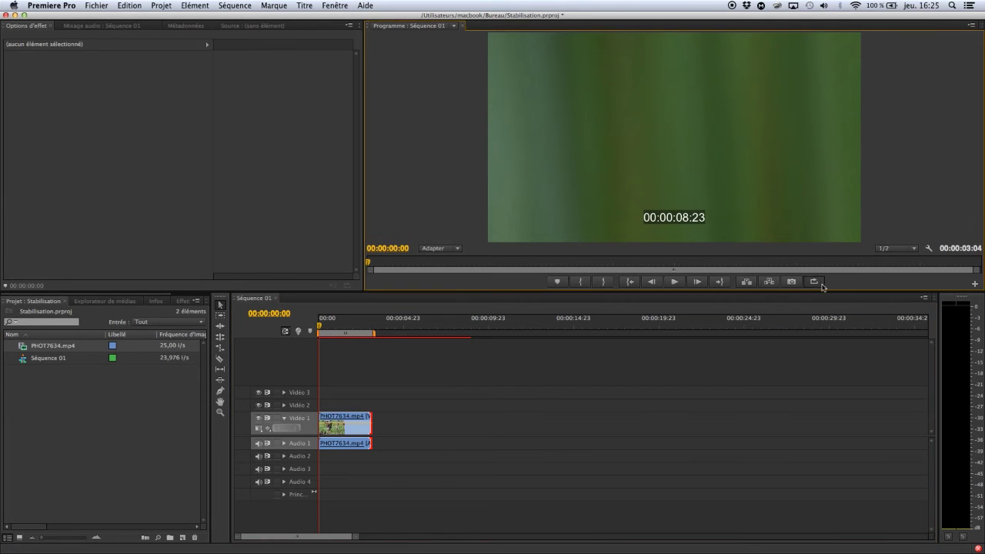
key("space")
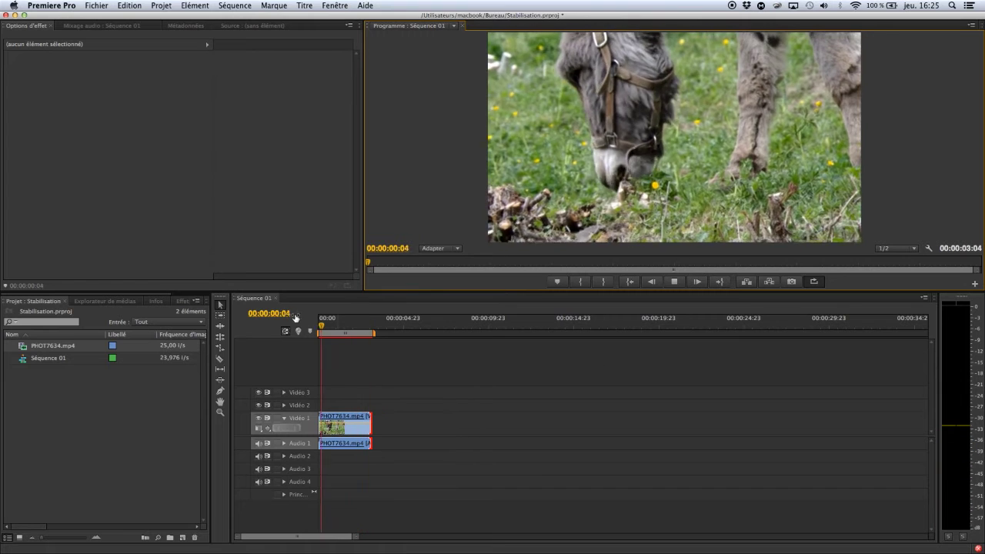
key("space")
- Find the Stabilisation de déformation effect by searching "stabi" and try to apply it directly to the shortened clip
left_click(183, 301)
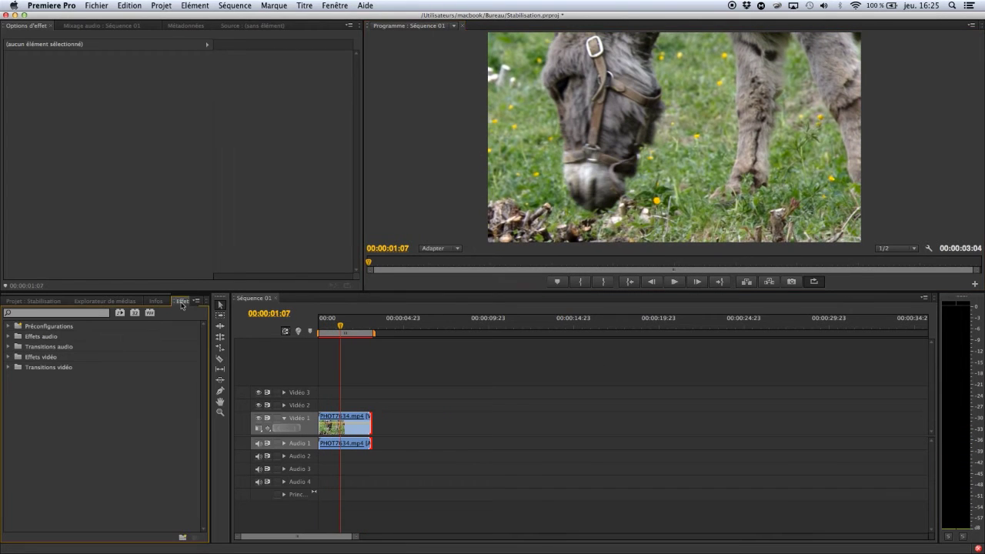
left_click(9, 357)
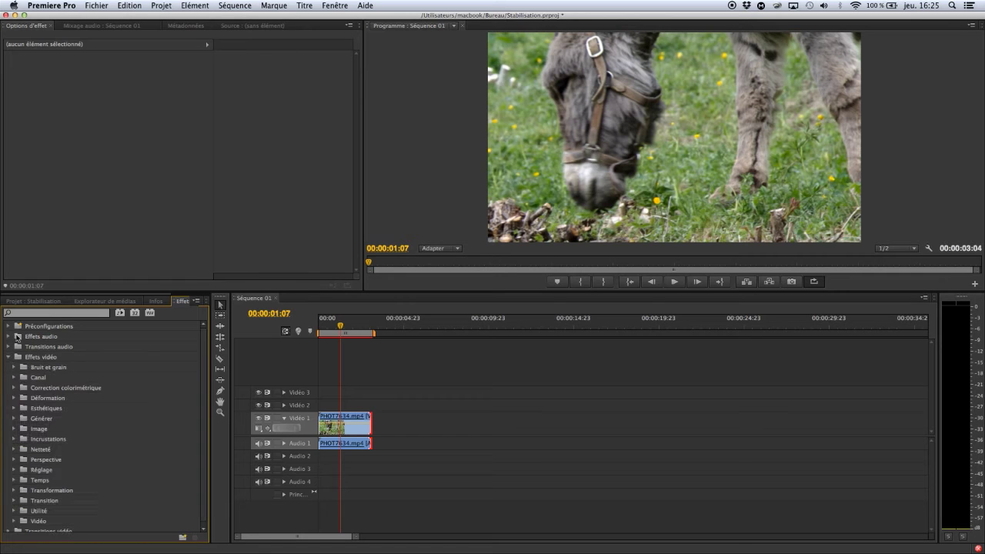
left_click(28, 313)
type("sta")
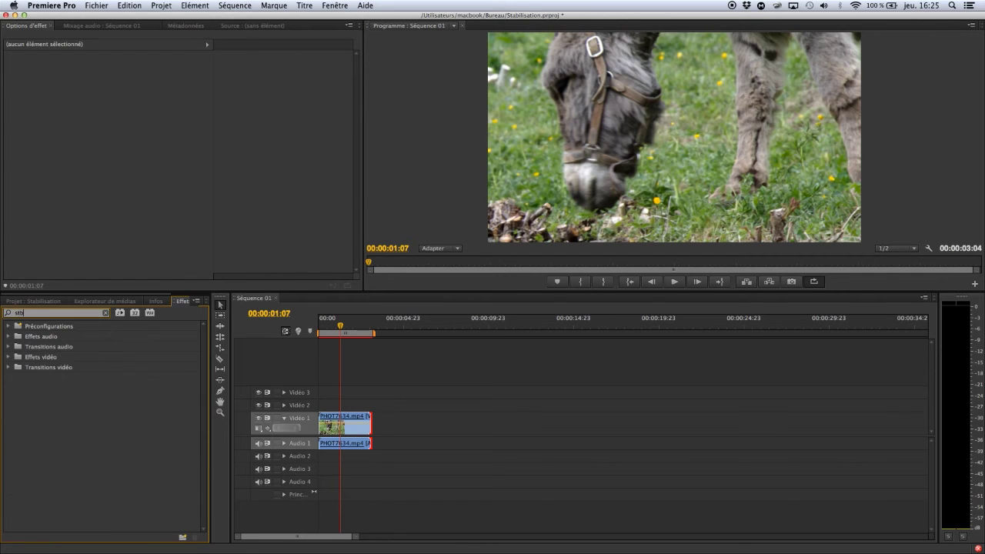
type("bi")
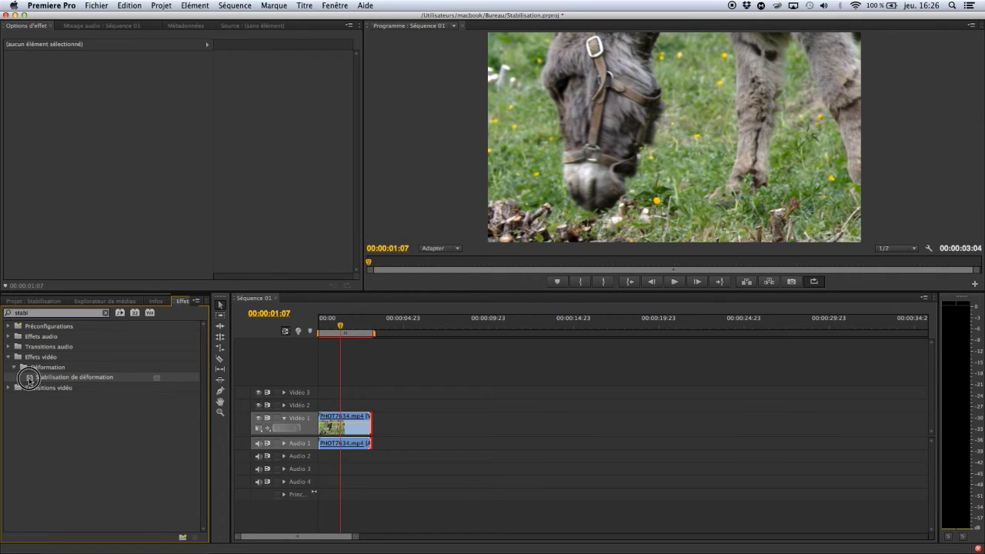
left_click(337, 420)
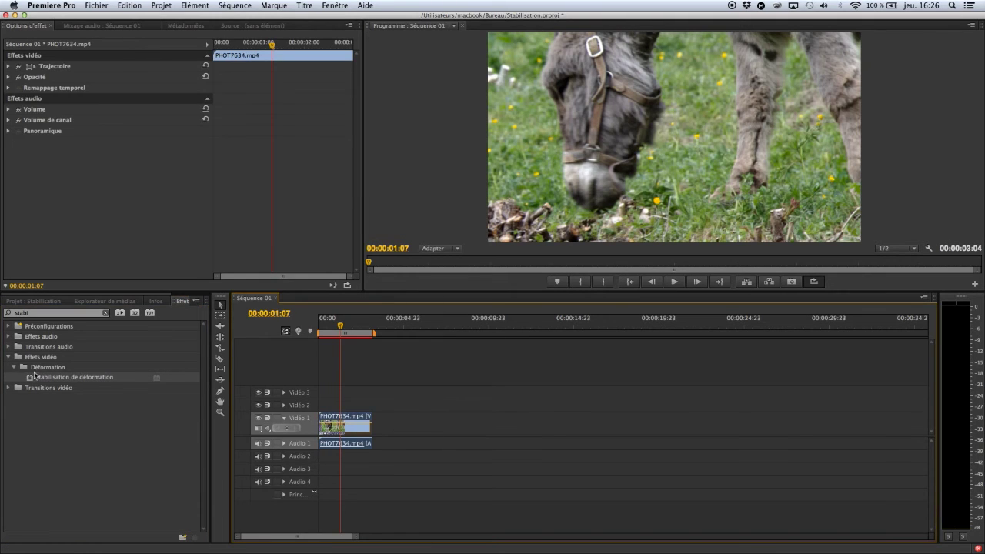
double_click(32, 379)
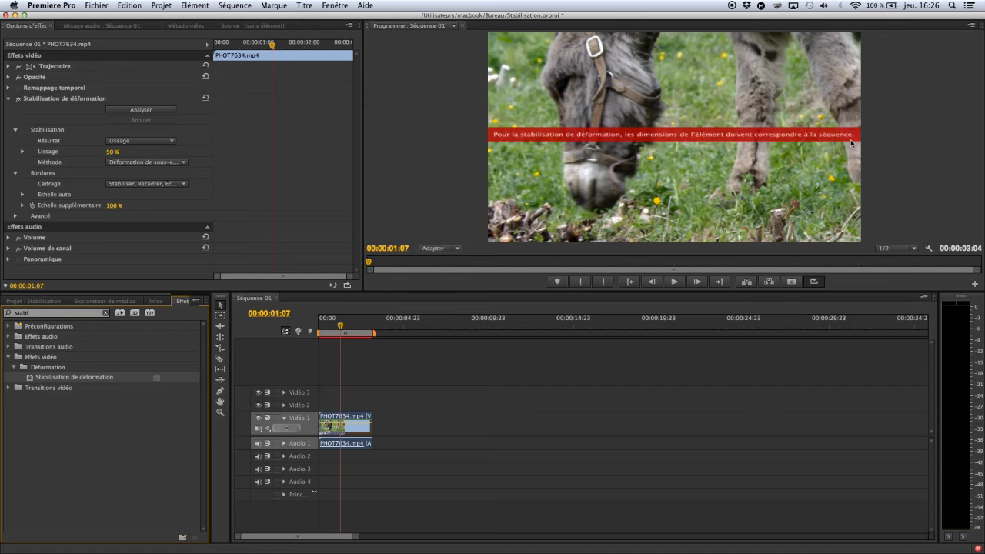
- Remove the Stabilisation de déformation effect from the clip
left_click(47, 104)
left_click(50, 103)
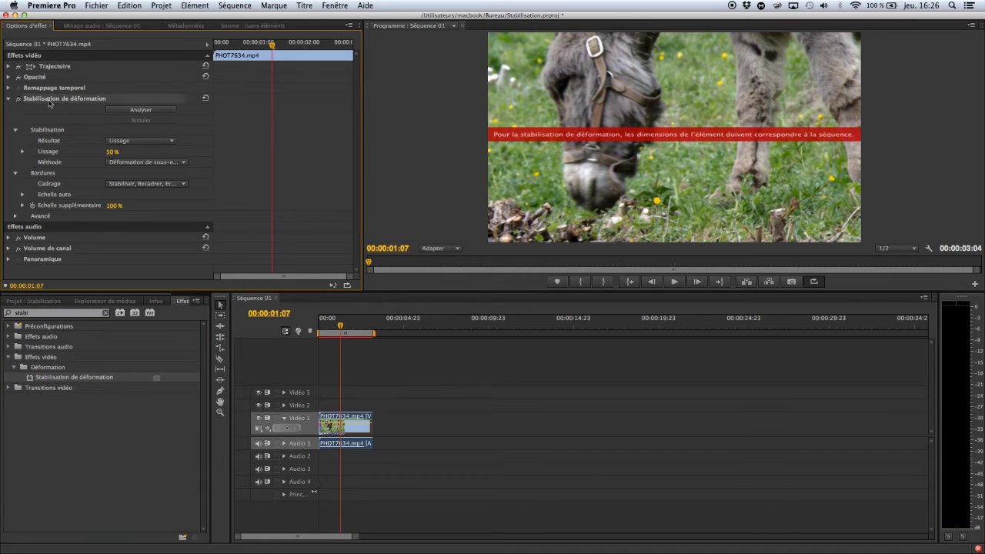
key("Delete")
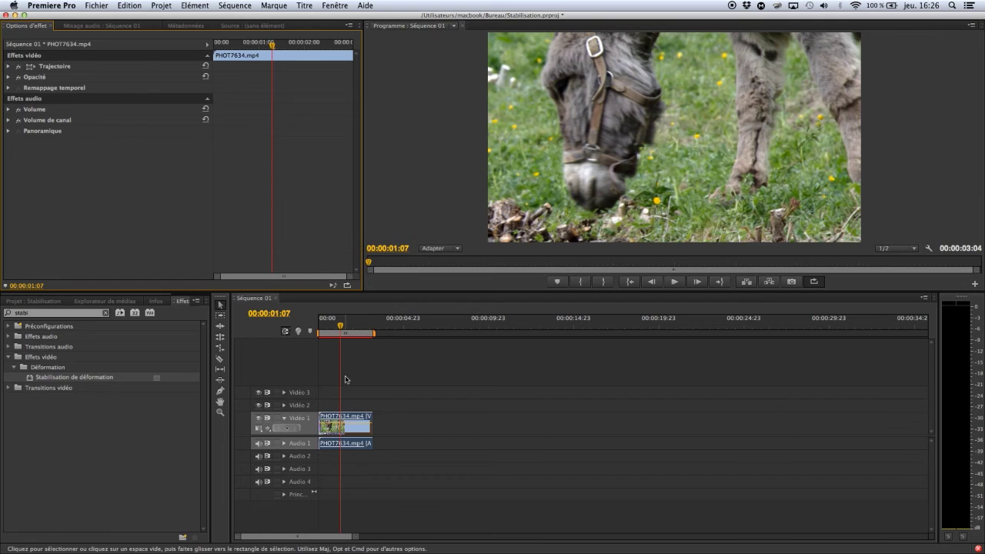
- Nest the PHOT7634.mp4 timeline clip into its own sequence (Imbriquer) and display the project's items
left_click(383, 418)
left_click(361, 422)
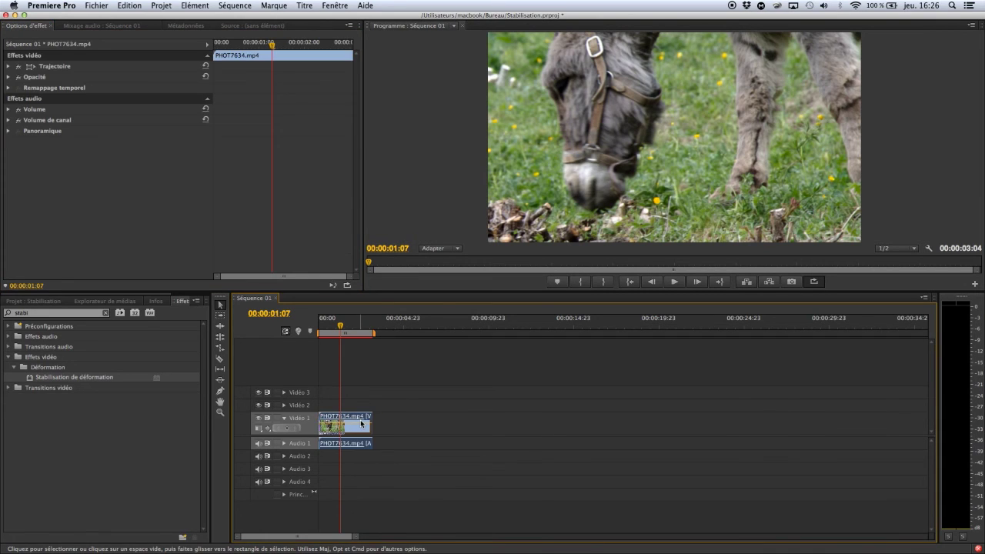
right_click(360, 423)
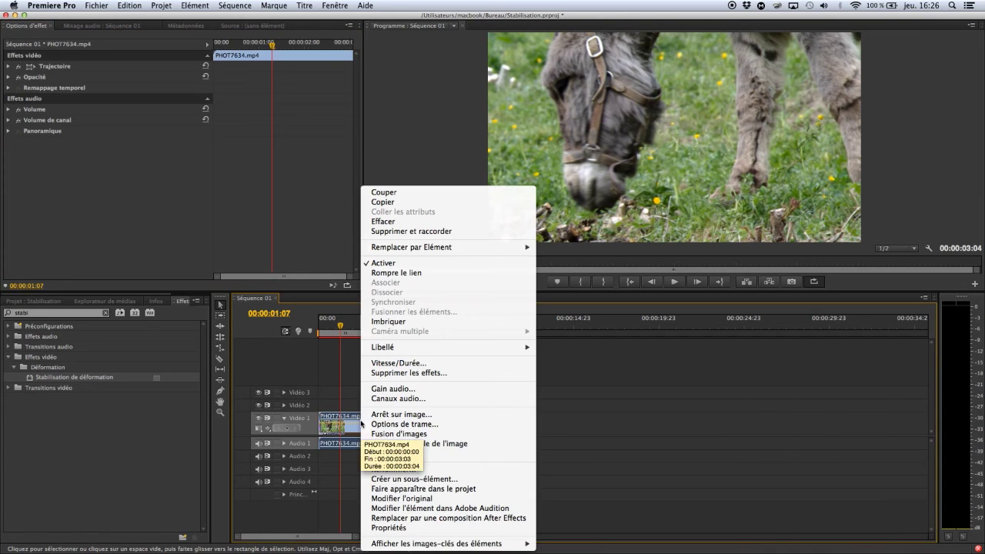
left_click(413, 321)
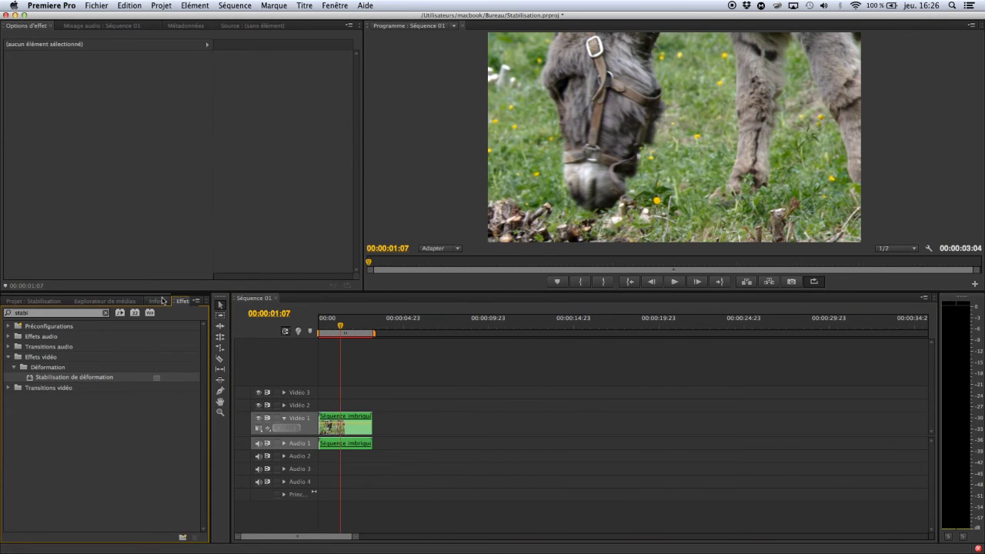
left_click(157, 300)
left_click(33, 301)
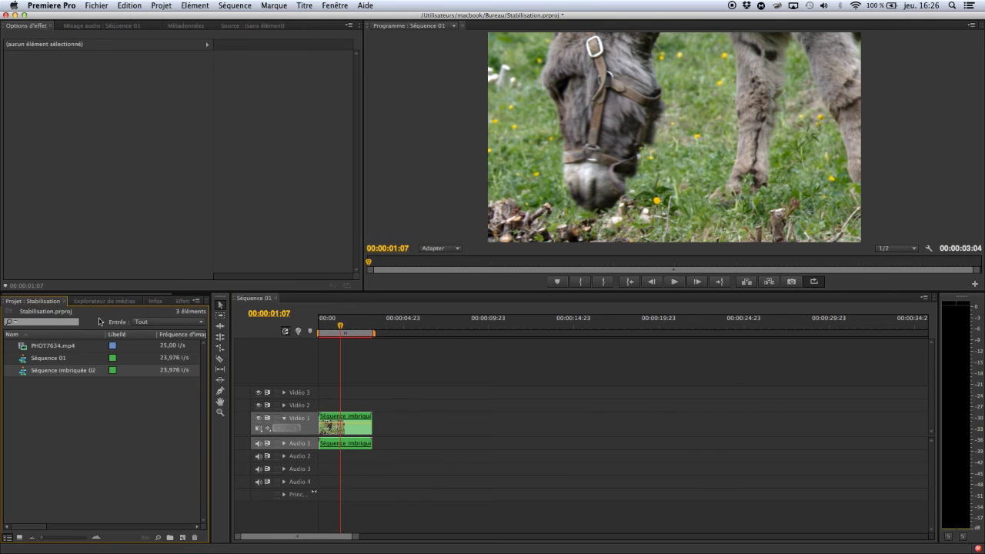
- Open the nested sequence Séquence imbriquée 02 from its timeline clip to inspect its contents, and return to Séquence 01
mouse_move(68, 377)
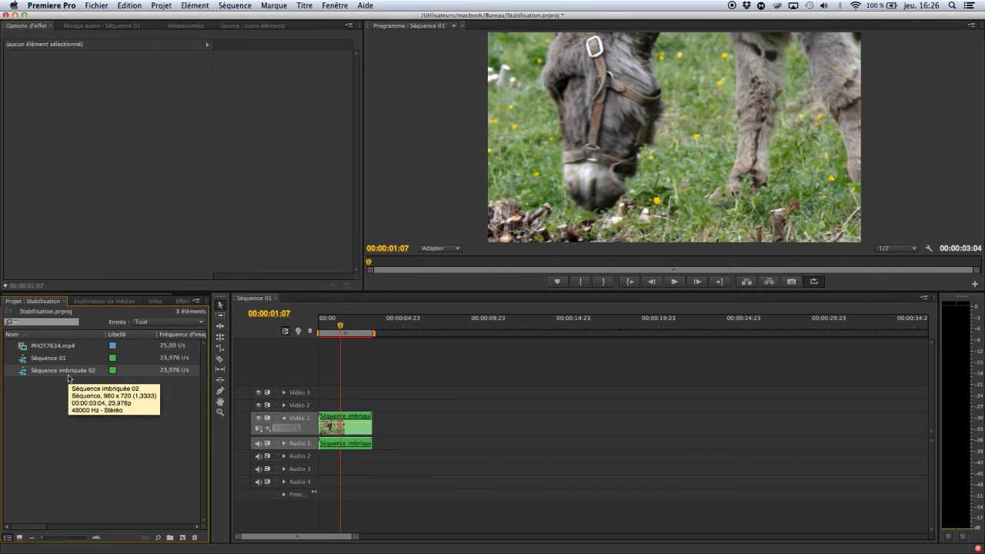
left_click(338, 429)
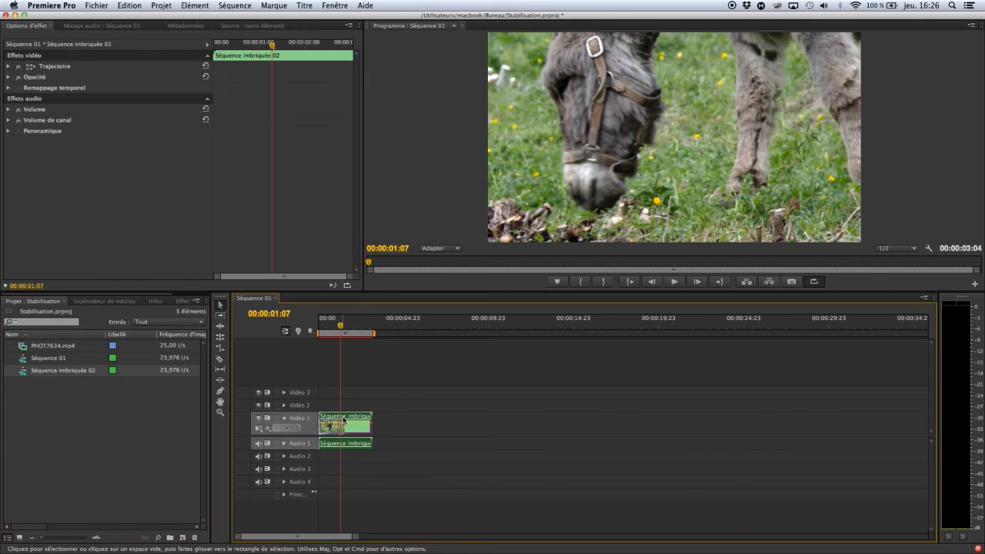
double_click(343, 420)
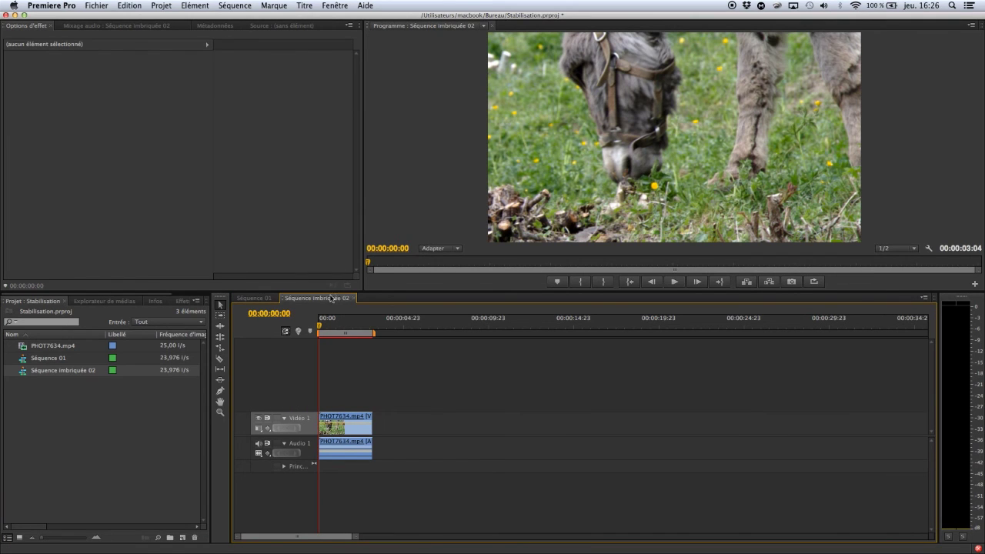
left_click(259, 300)
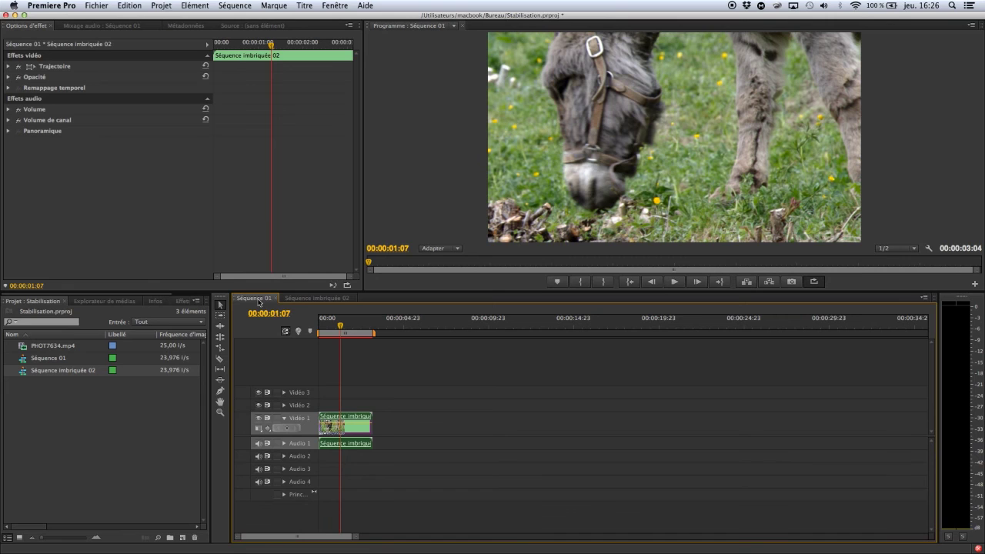
- Apply the Stabilisation de déformation effect to the nested clip in Séquence 01 and preview it, toggling the effect during playback to compare
left_click(180, 300)
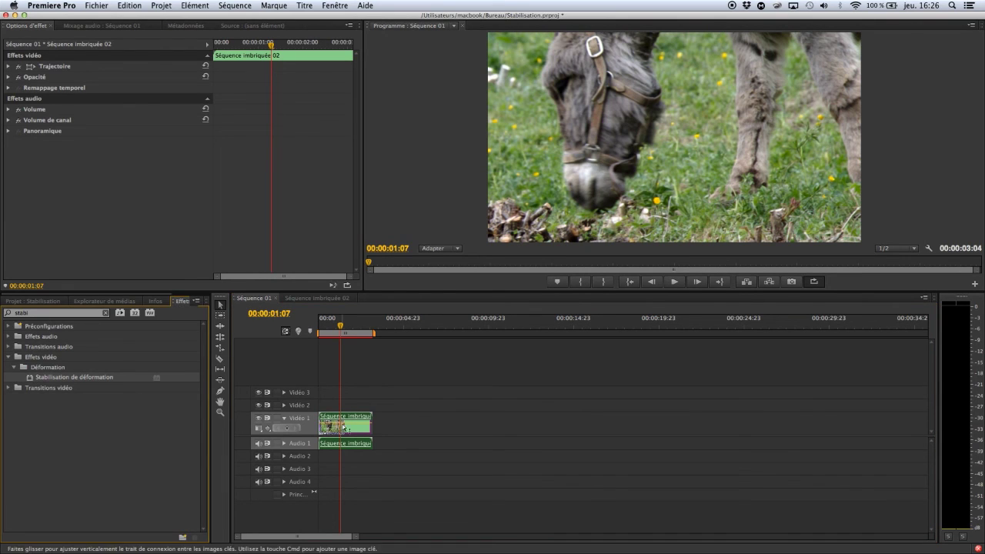
left_click(344, 428)
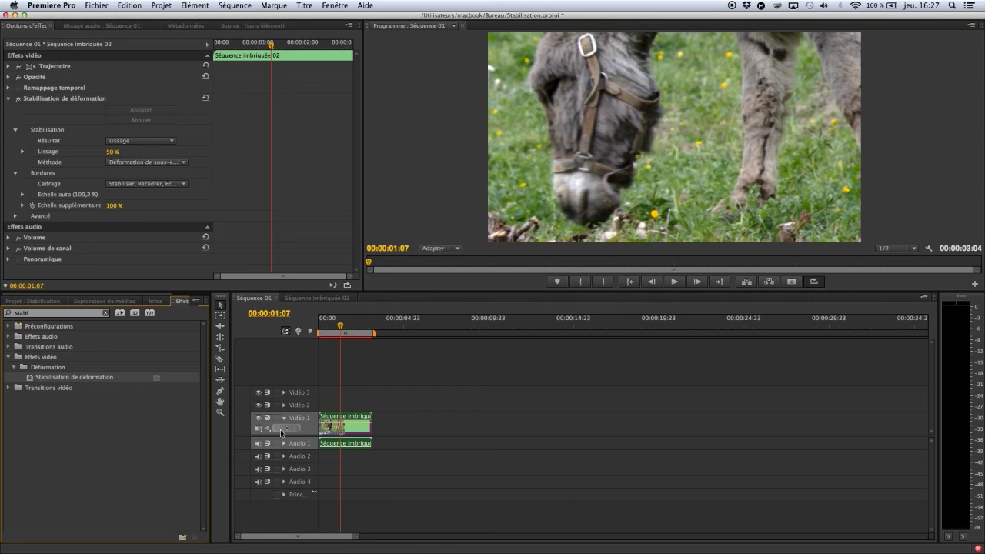
key("space")
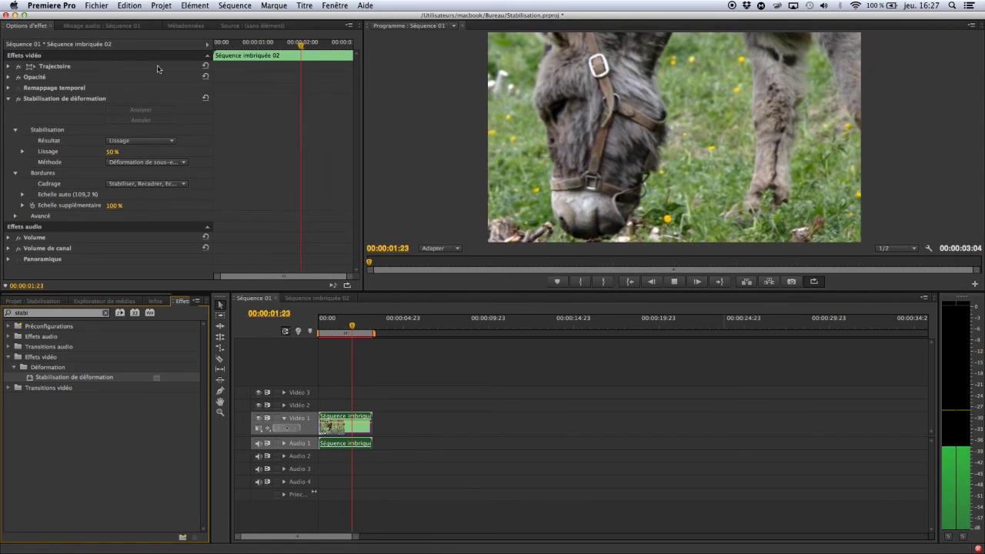
left_click(18, 103)
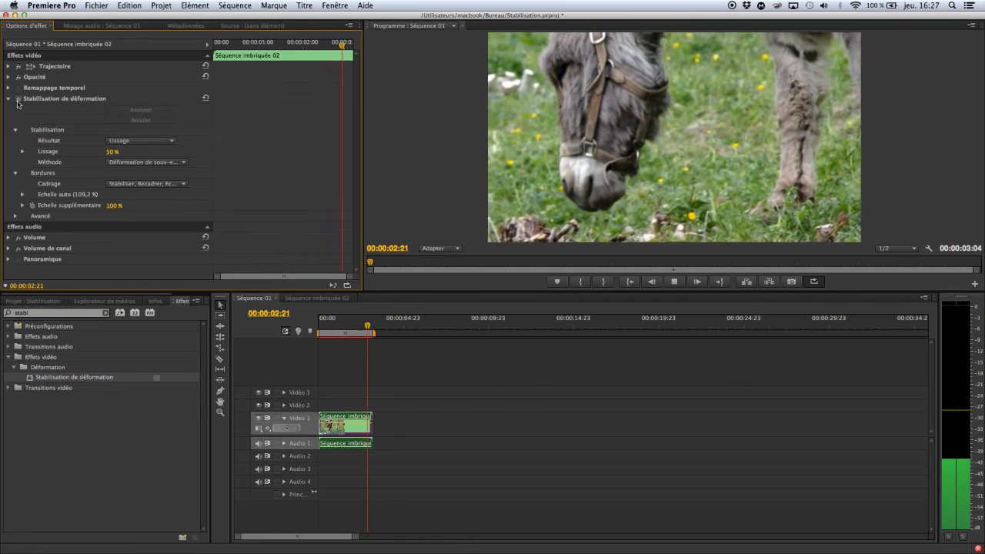
key("space")
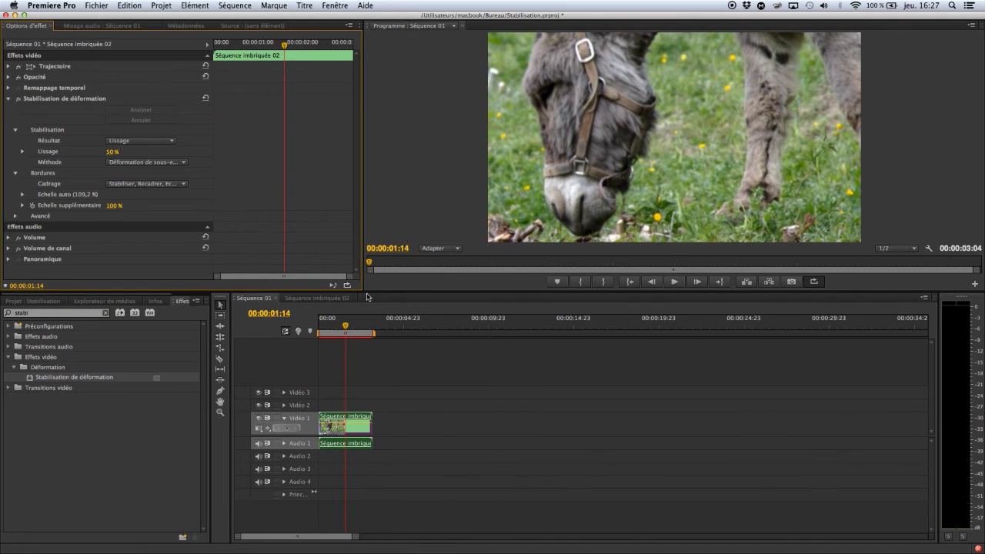